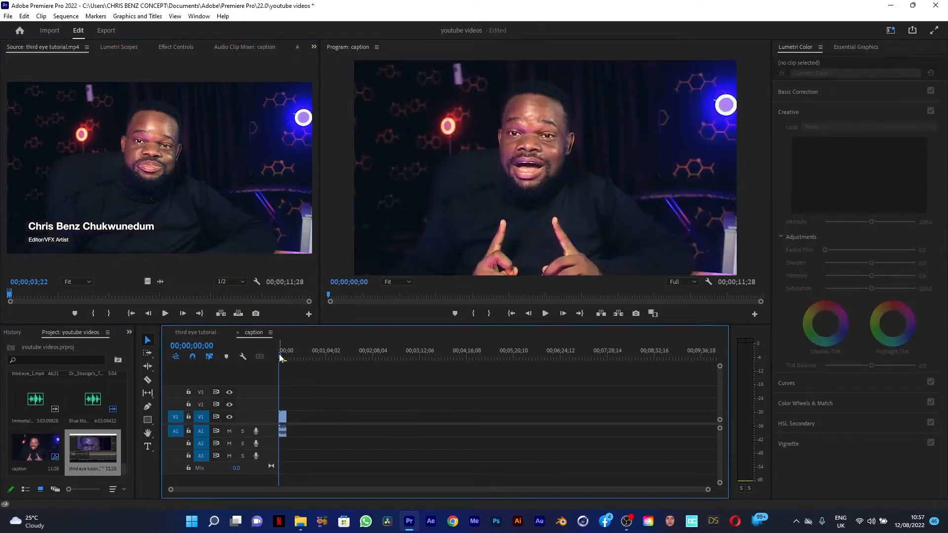
# - Return the playhead to the sequence start and create an English transcript of the caption sequence from the Mix audio
pyautogui.click(281, 353)
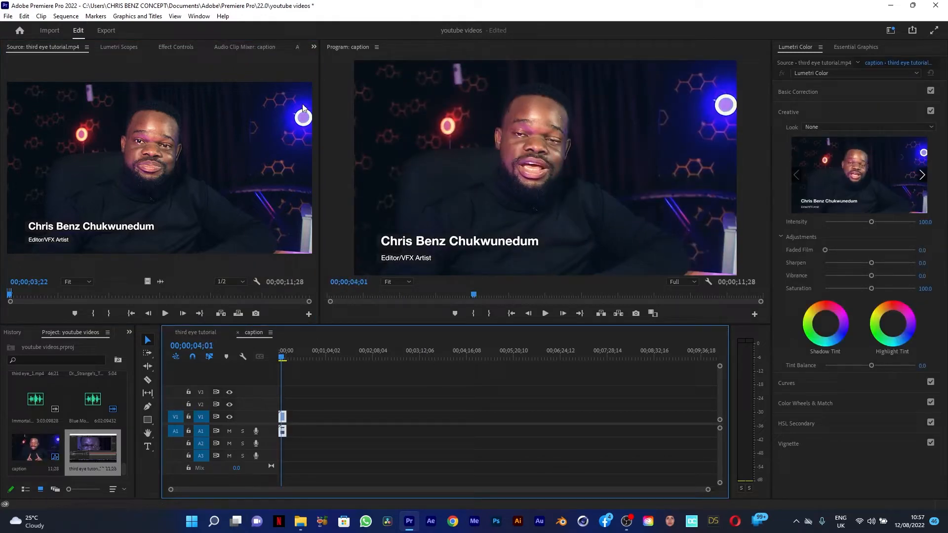
pyautogui.click(313, 47)
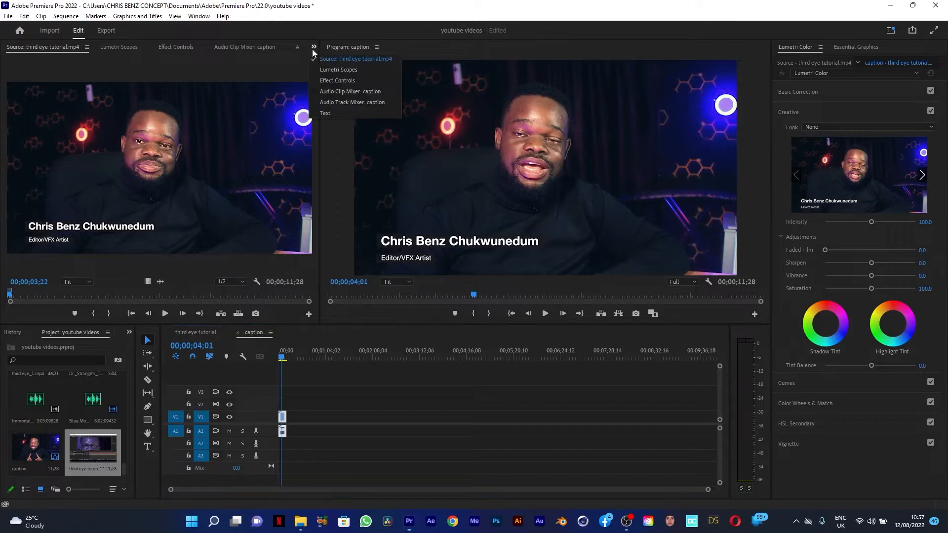
pyautogui.click(331, 114)
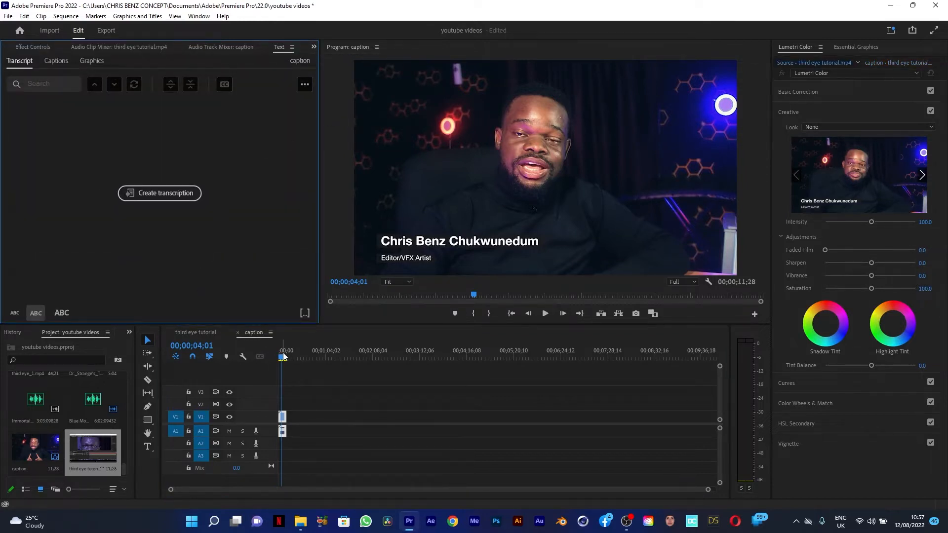
pyautogui.moveTo(283, 354); pyautogui.dragTo(269, 364)
pyautogui.click(164, 193)
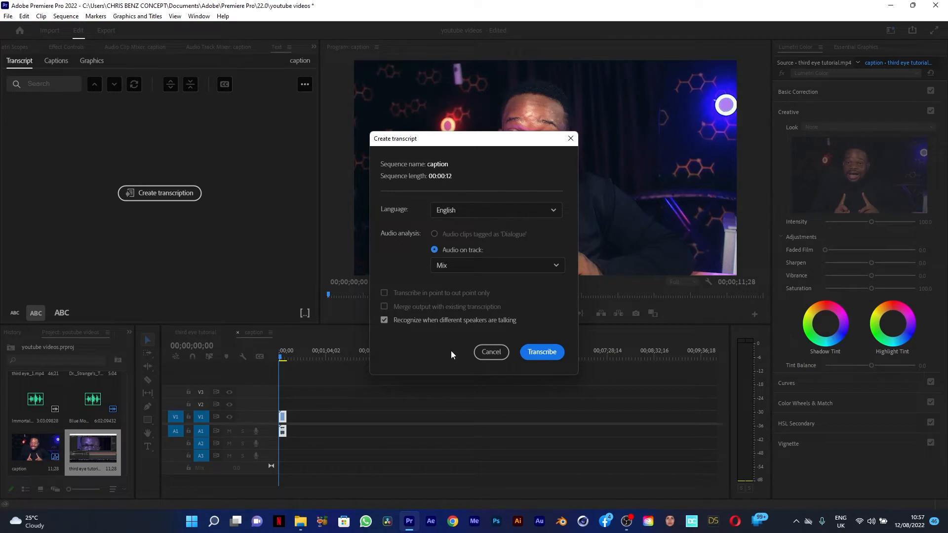
pyautogui.click(547, 351)
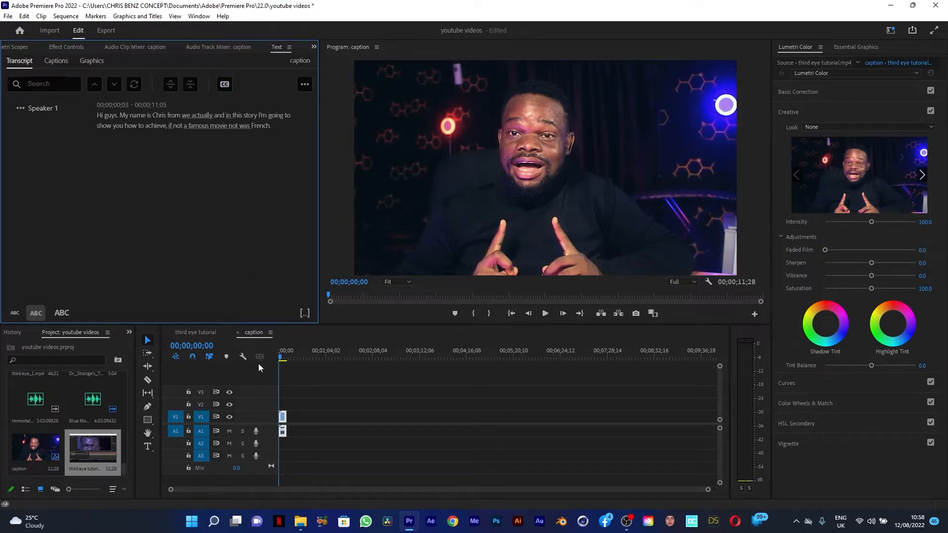
# - Play the sequence against the transcript and replace the word "we" after "from" with "craft reactor"
pyautogui.moveTo(280, 351); pyautogui.dragTo(280, 351)
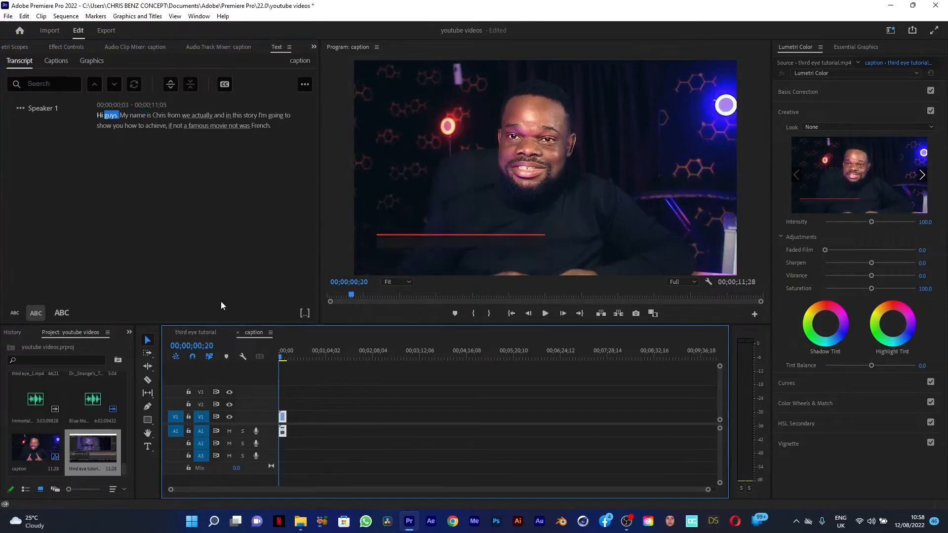
pyautogui.click(546, 314)
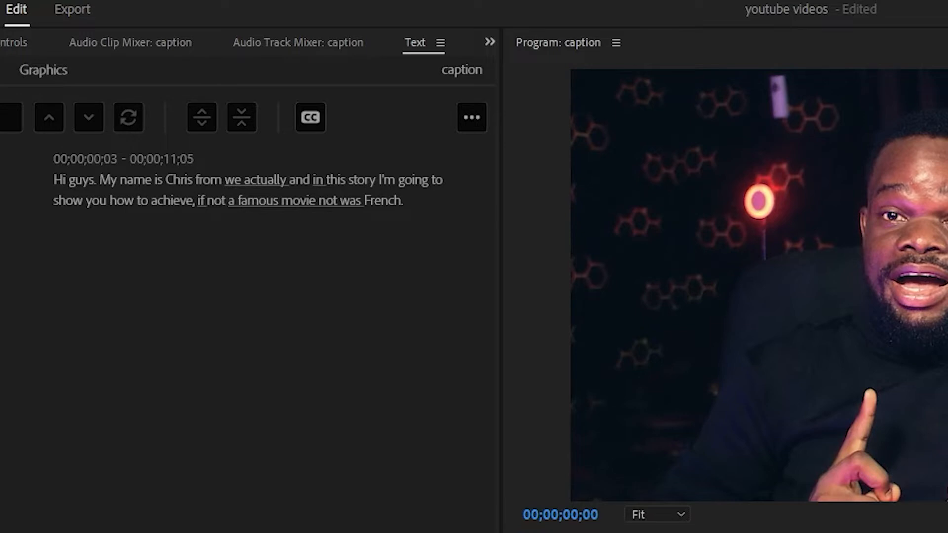
pyautogui.press('space')
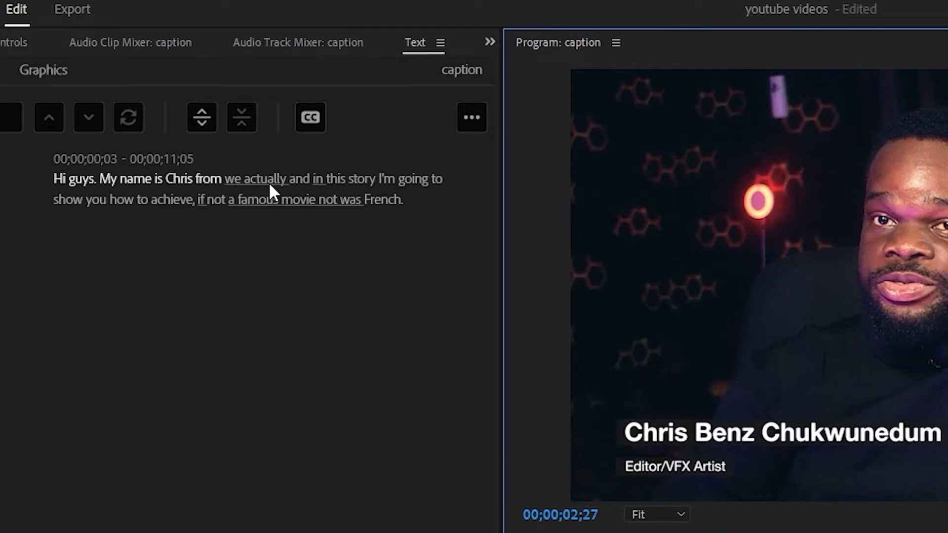
pyautogui.doubleClick(231, 175)
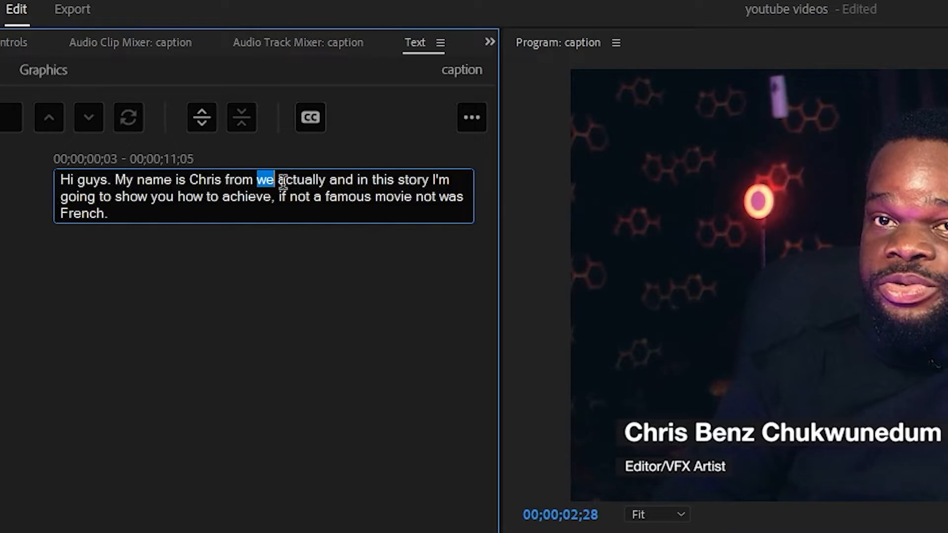
pyautogui.write('craft')
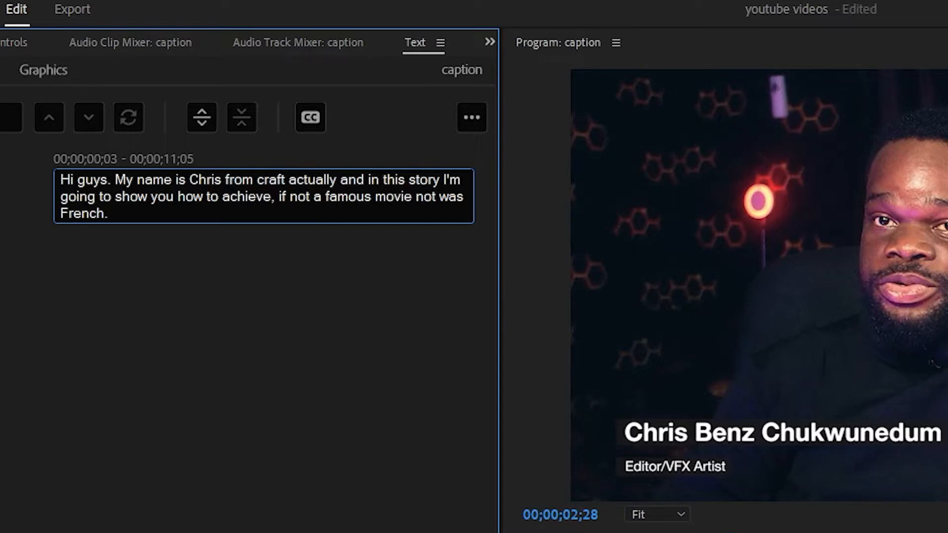
pyautogui.write('reactor')
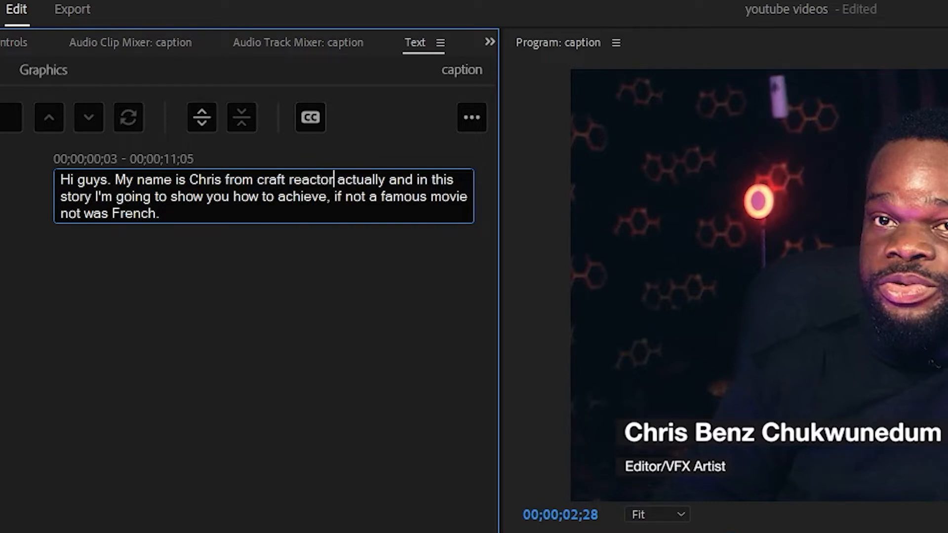
pyautogui.click(122, 348)
# - Check the next words by playback and delete "actually" and its extra space after "craft reactor" in the transcript
pyautogui.click(767, 467)
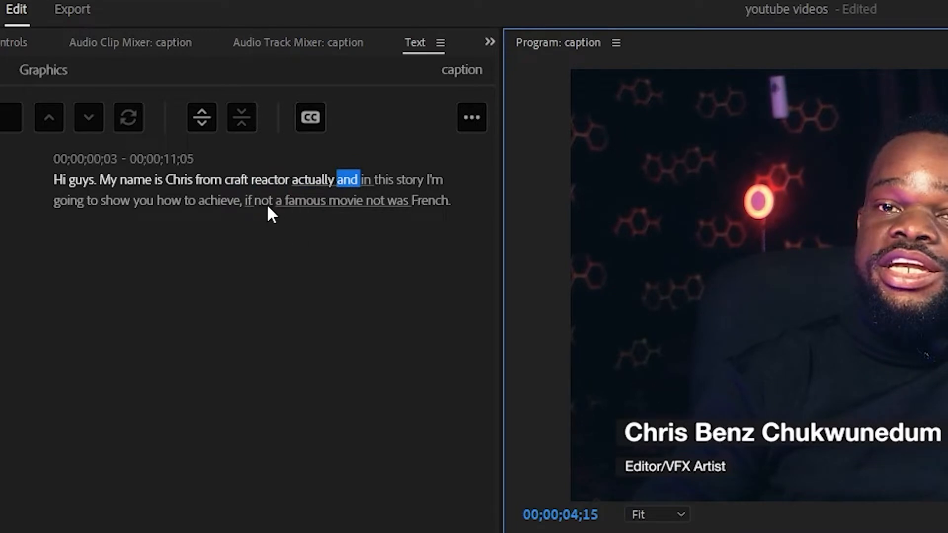
pyautogui.doubleClick(311, 178)
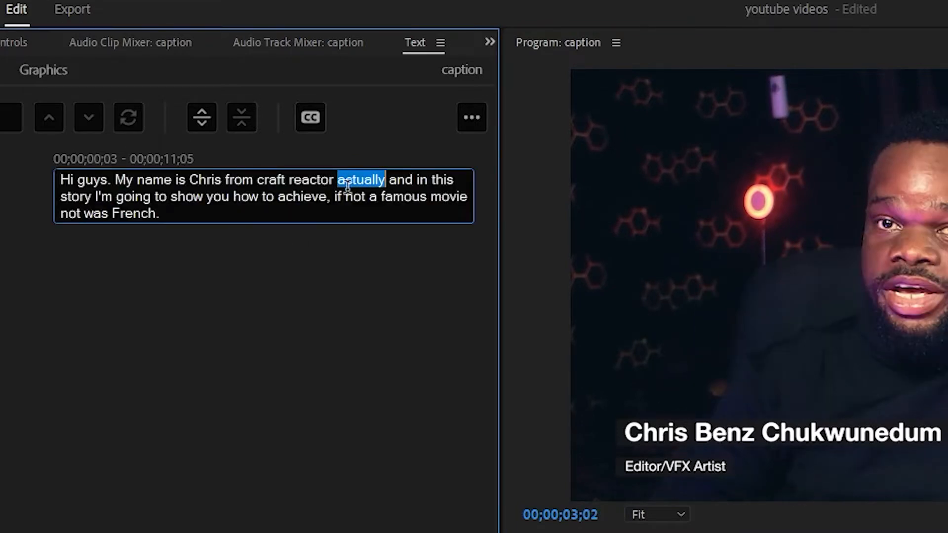
pyautogui.press('BackSpace')
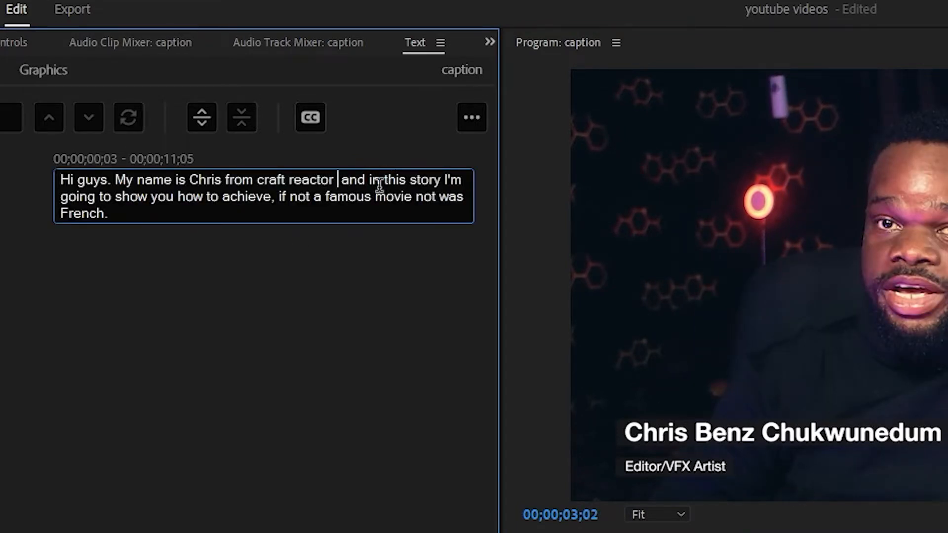
pyautogui.press('BackSpace')
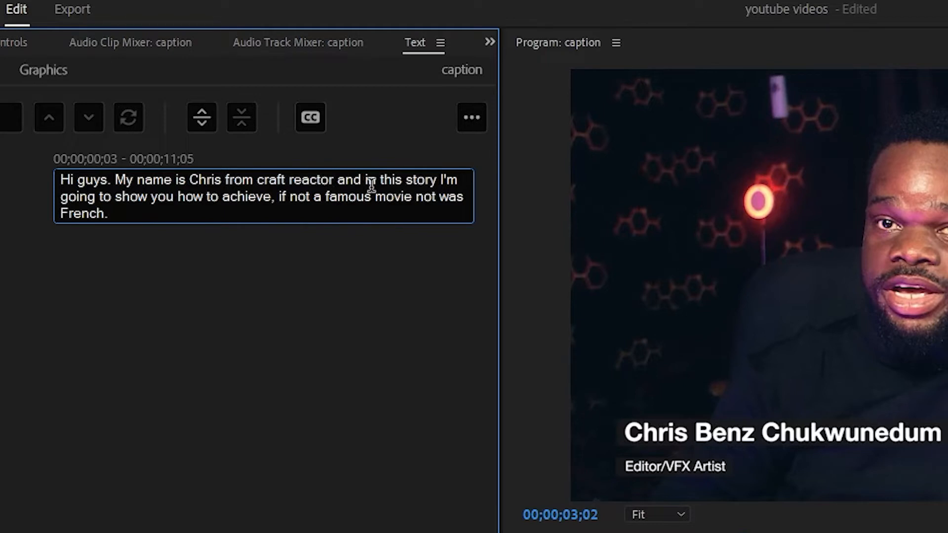
pyautogui.click(479, 384)
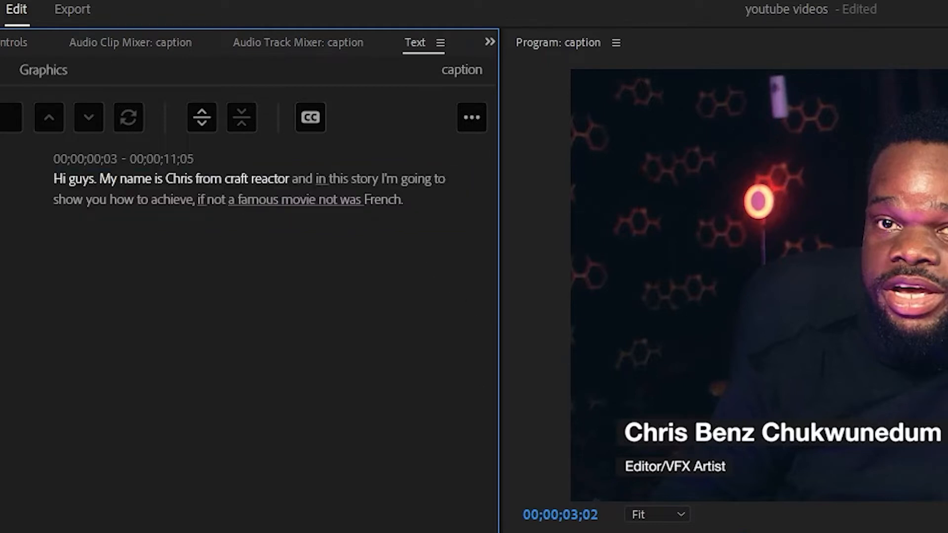
# - Continue playback and replace "this" before "story" with "today's" in the transcript
pyautogui.press('space')
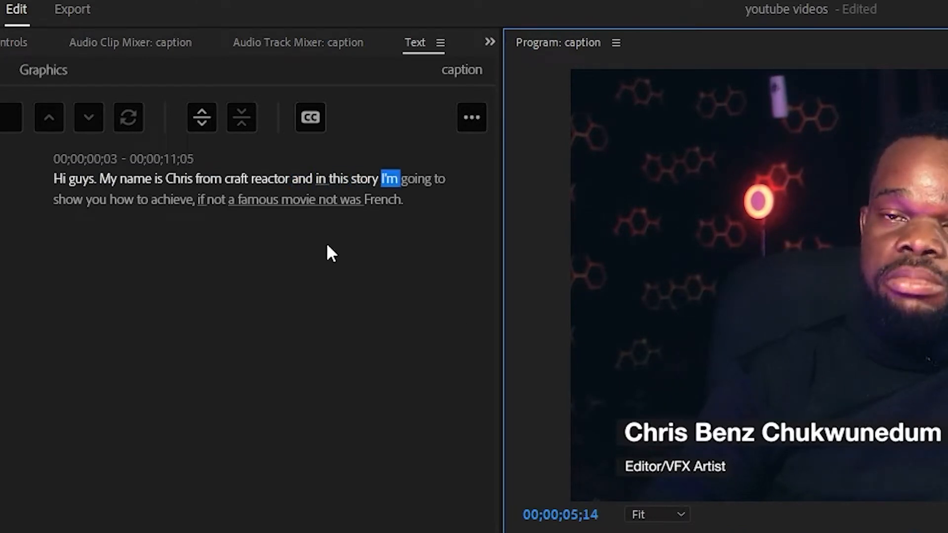
pyautogui.doubleClick(341, 183)
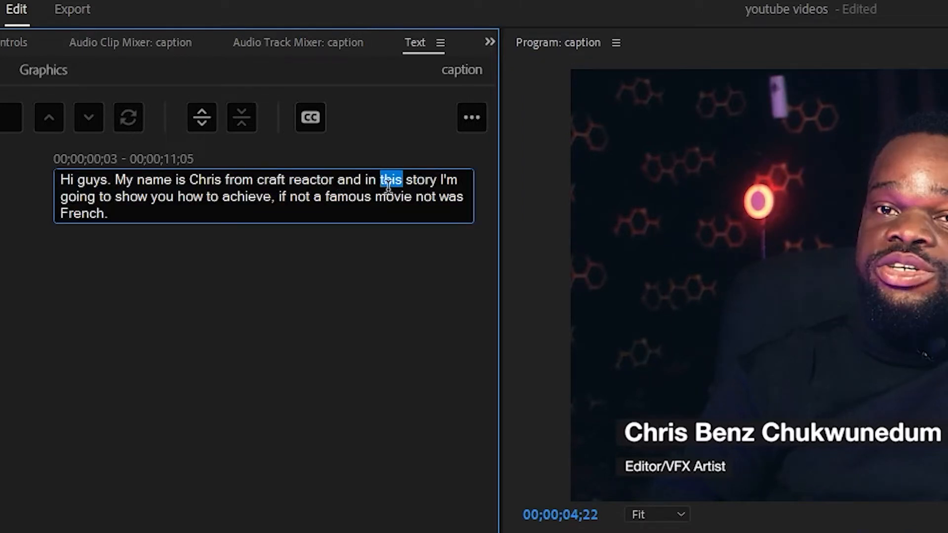
pyautogui.write('toda')
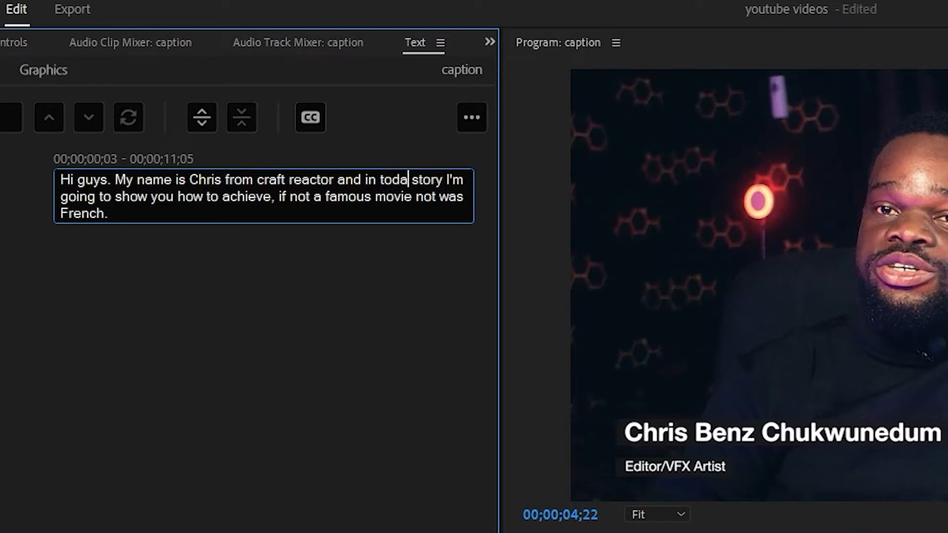
pyautogui.write("y's")
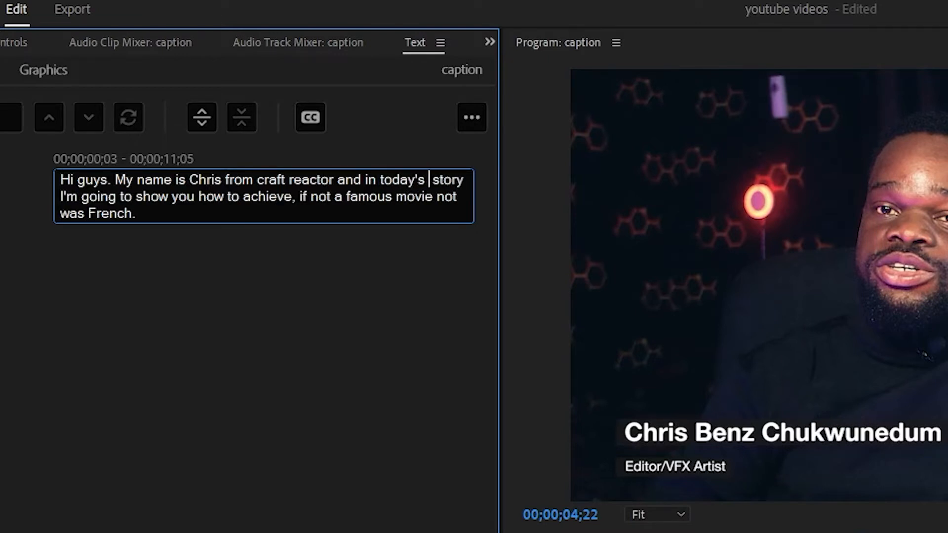
pyautogui.press('space')
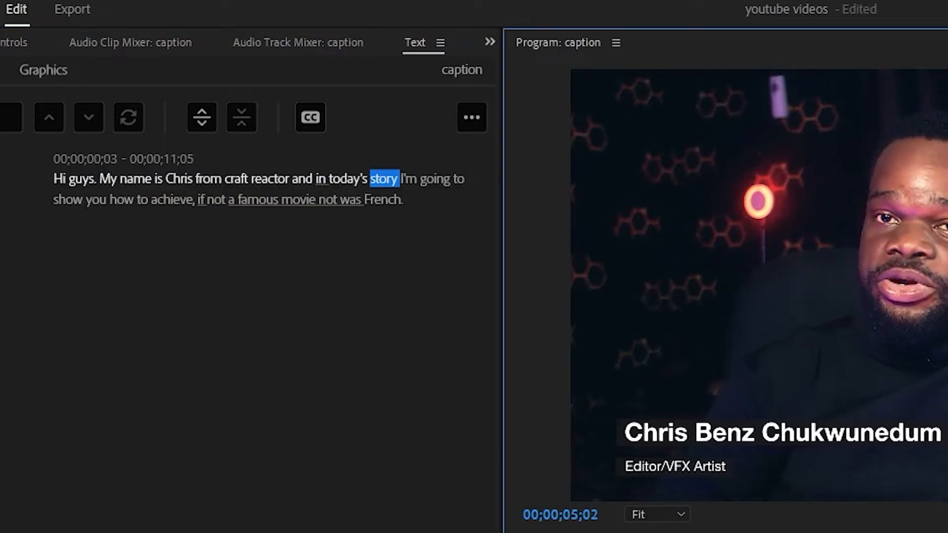
# - Replace the word "story" after "today's" with "tutorial" in the transcript
pyautogui.press('space')
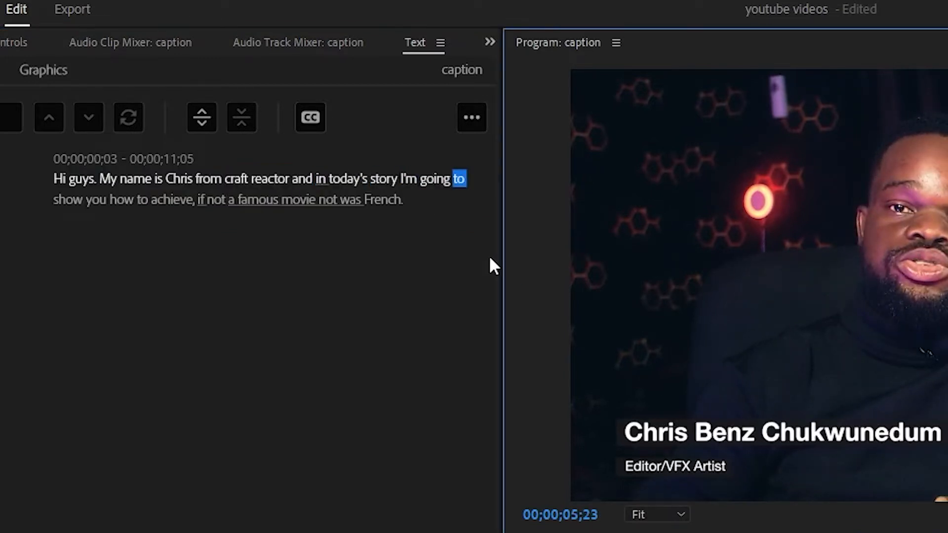
pyautogui.doubleClick(387, 182)
pyautogui.press('BackSpace')
pyautogui.write('tutorial')
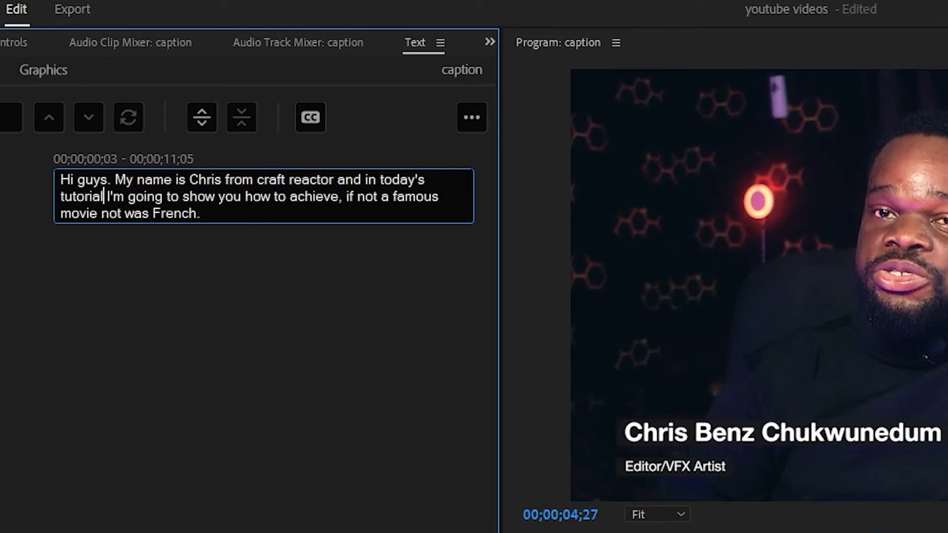
pyautogui.click(322, 313)
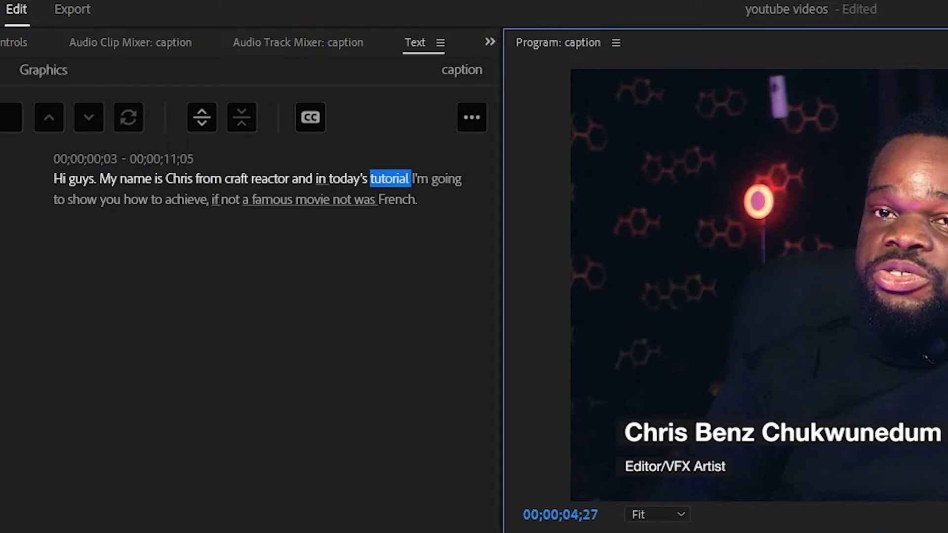
# - Play on and replace ", if" after "achieve" with "the third eye effect" in the transcript
pyautogui.press('space')
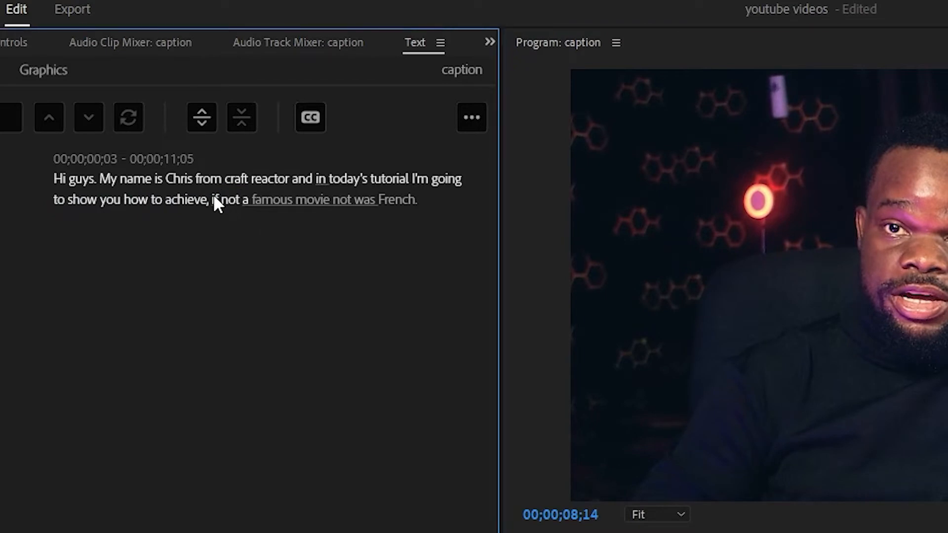
pyautogui.doubleClick(214, 200)
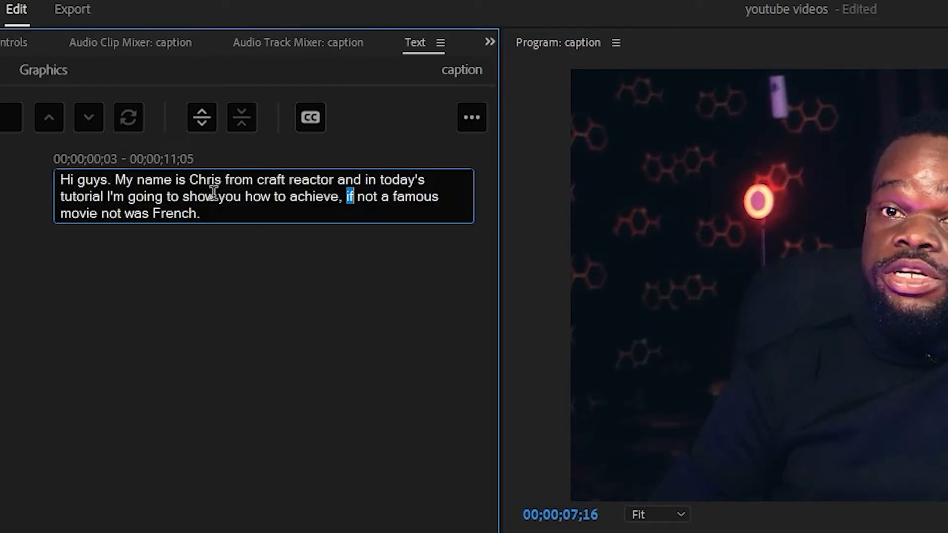
pyautogui.press('BackSpace')
pyautogui.press('BackSpace')
pyautogui.press('BackSpace')
pyautogui.write('the')
pyautogui.write(' third')
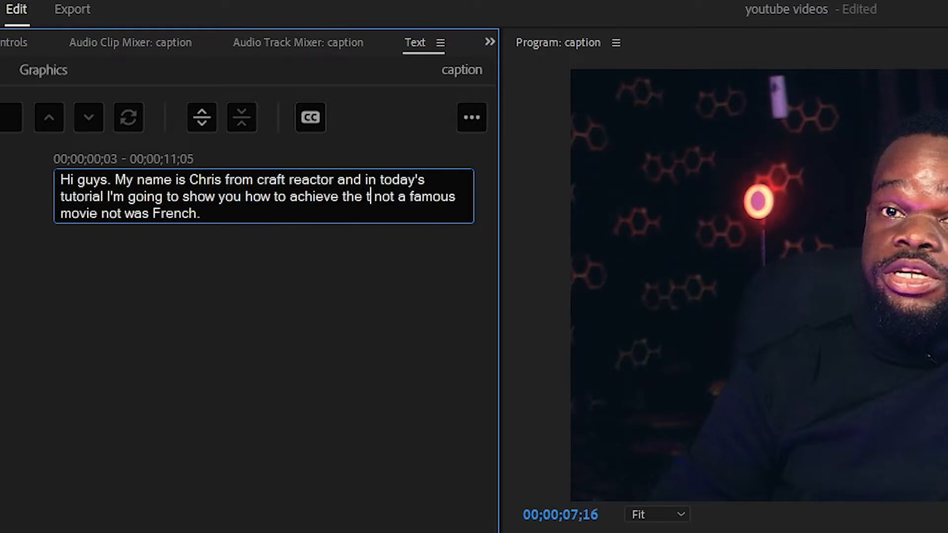
pyautogui.write(' eye ')
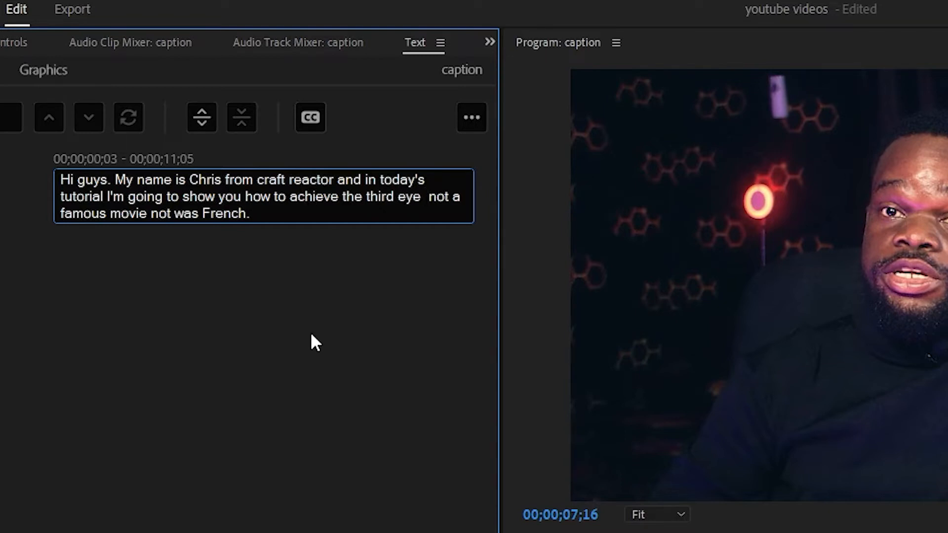
pyautogui.write('effect')
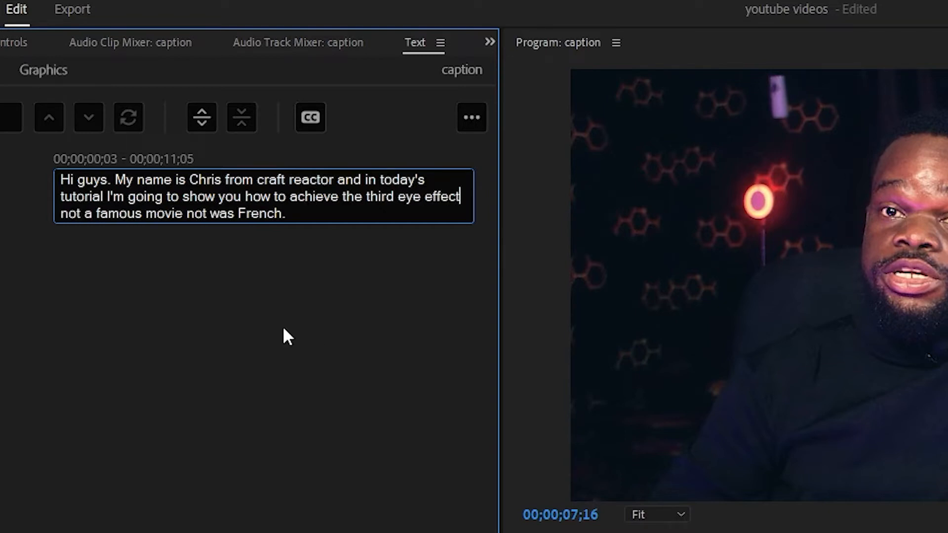
# - Check the next phrase by playback and replace "not a" before "famous movie" with "from the"
pyautogui.press('space')
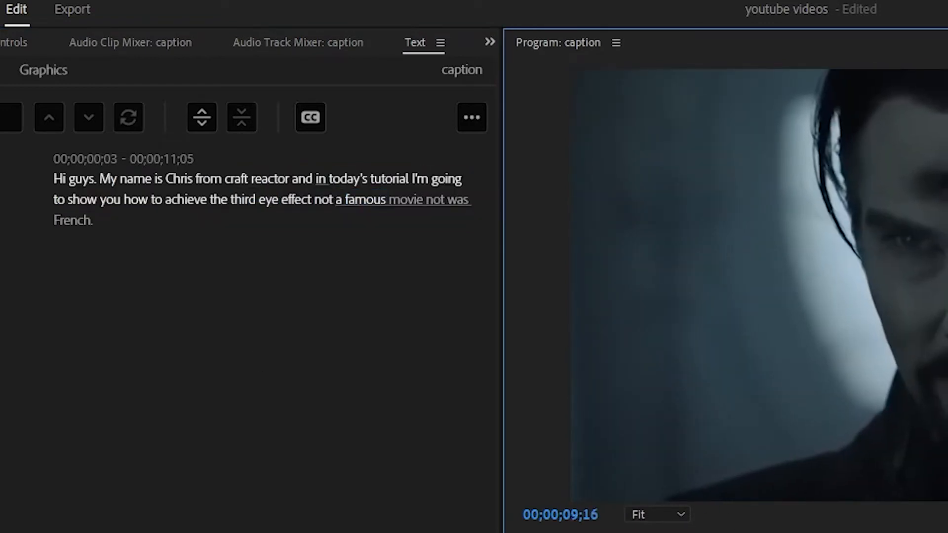
pyautogui.doubleClick(324, 200)
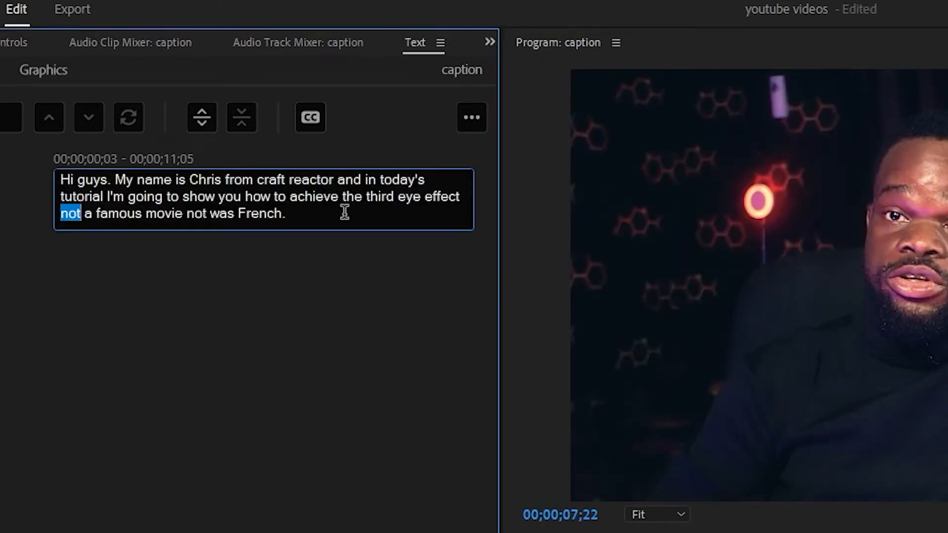
pyautogui.write('from')
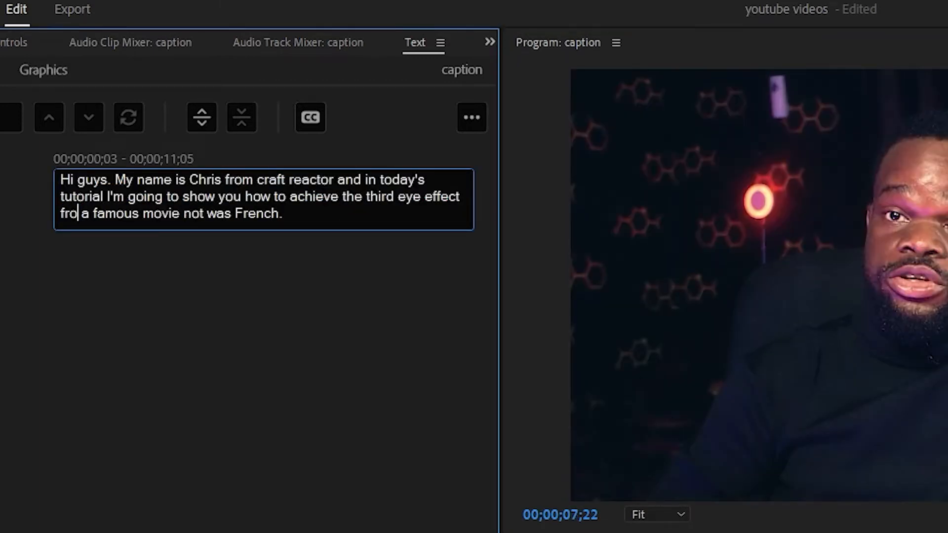
pyautogui.write(' the')
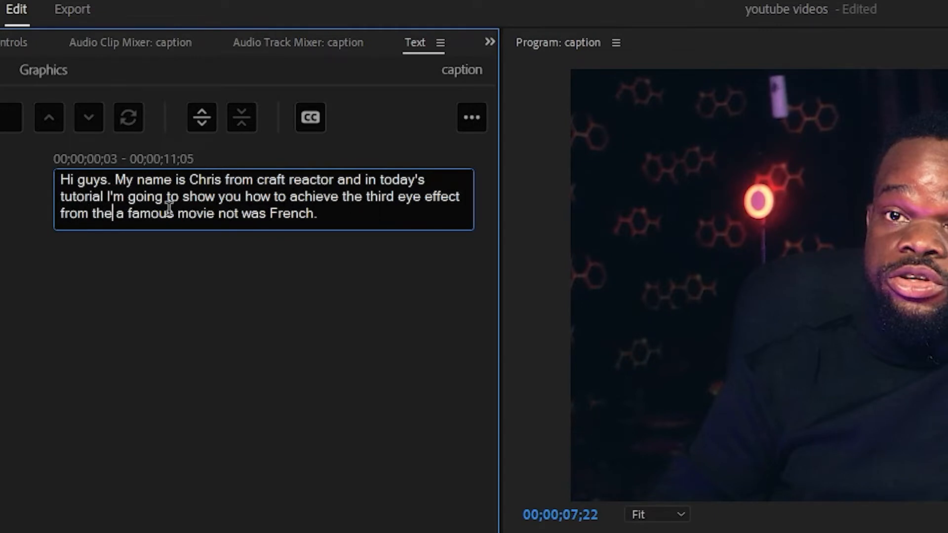
pyautogui.click(125, 218)
pyautogui.press('BackSpace')
pyautogui.press('BackSpace')
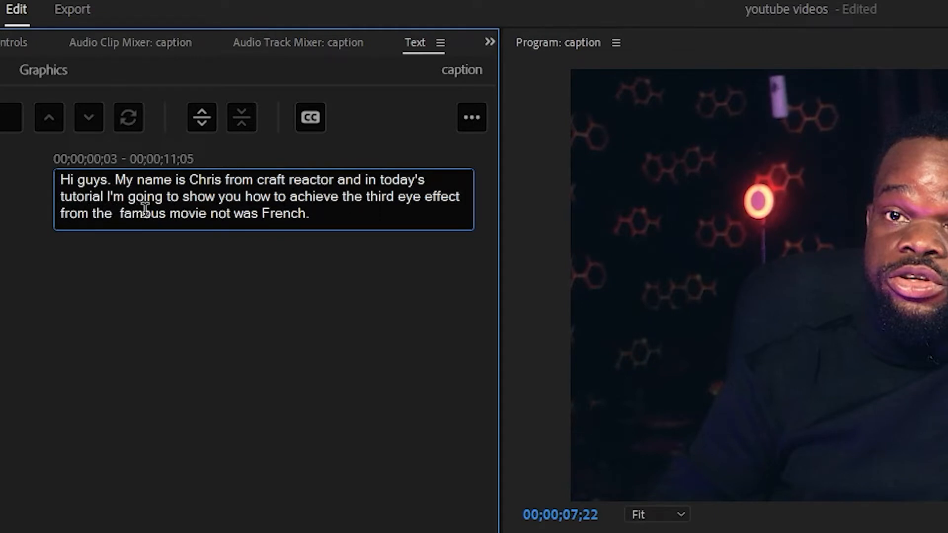
pyautogui.press('BackSpace')
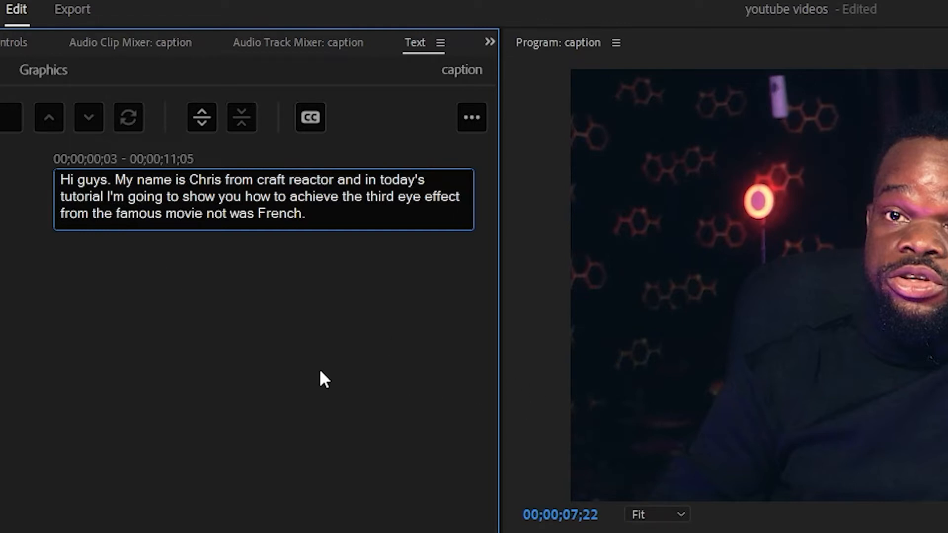
# - Replace "not was French." at the end of the transcript with "DOCTOR STRANGE" and replay the sequence from its start to check the wording
pyautogui.click(236, 285)
pyautogui.press('space')
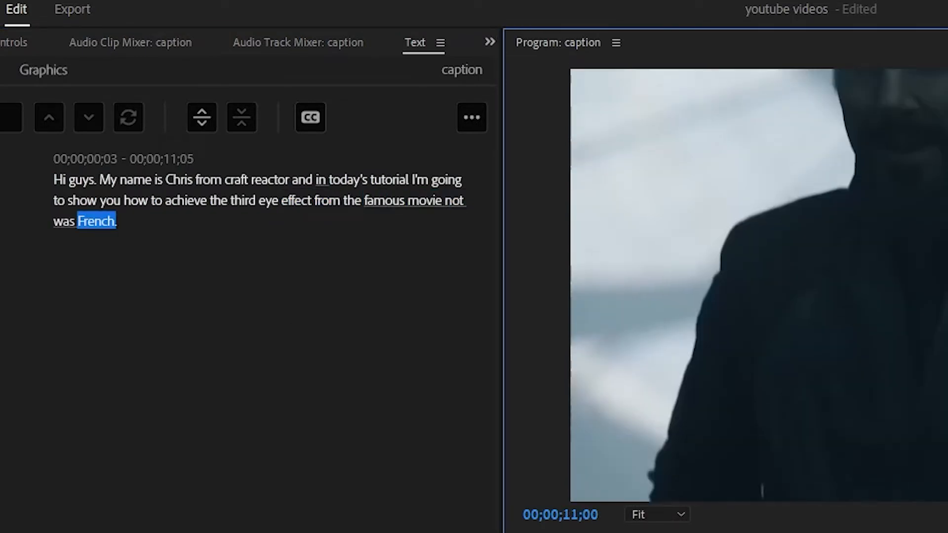
pyautogui.doubleClick(455, 196)
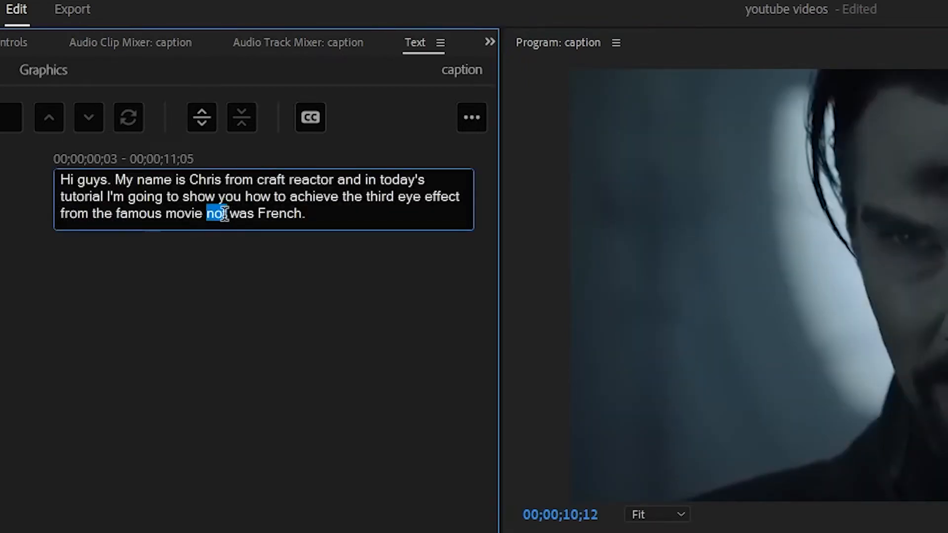
pyautogui.moveTo(214, 213); pyautogui.dragTo(307, 213)
pyautogui.moveTo(206, 213); pyautogui.dragTo(316, 212)
pyautogui.press('capslock')
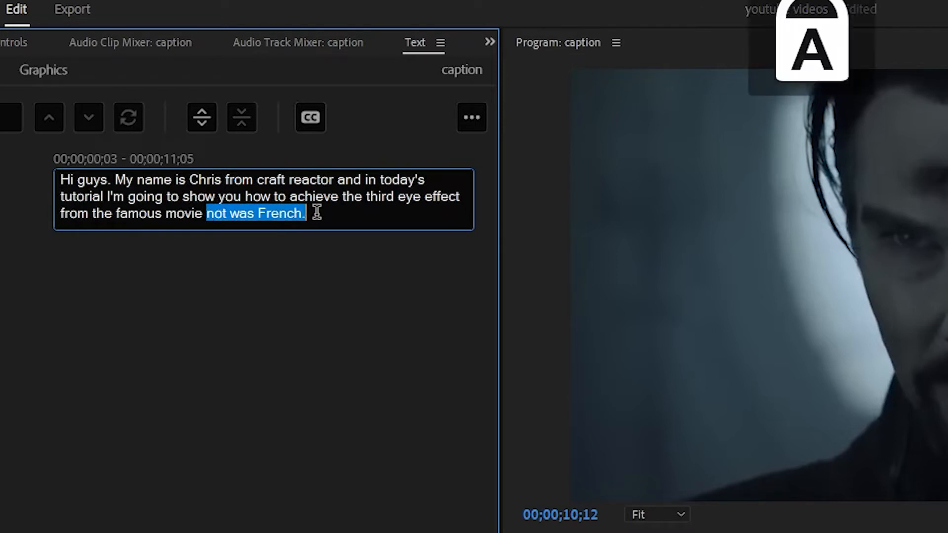
pyautogui.write('DOCTOR ')
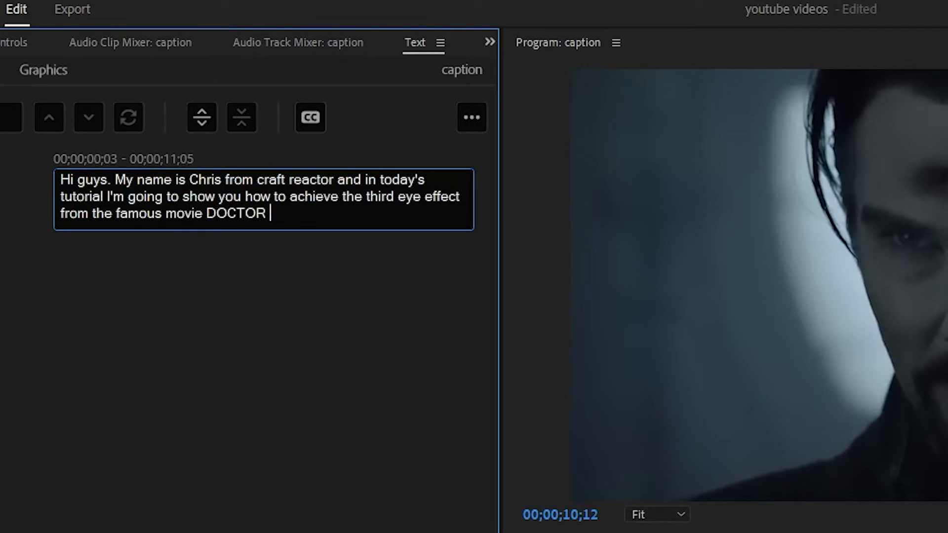
pyautogui.write('STRANGE')
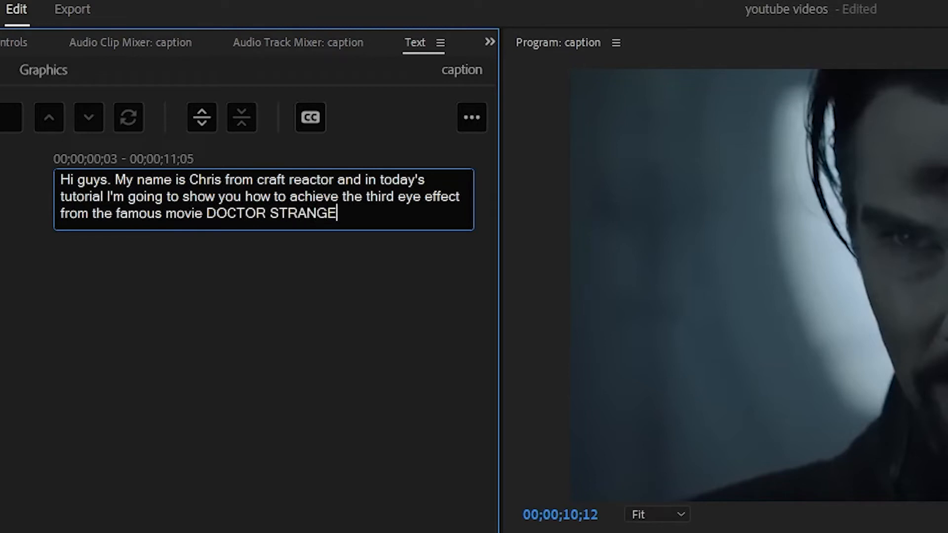
pyautogui.click(168, 329)
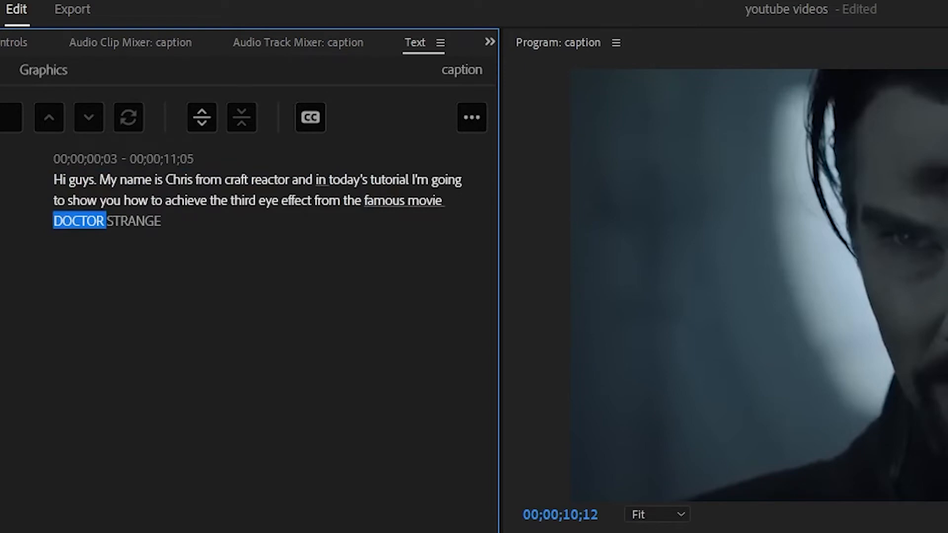
pyautogui.press('Home')
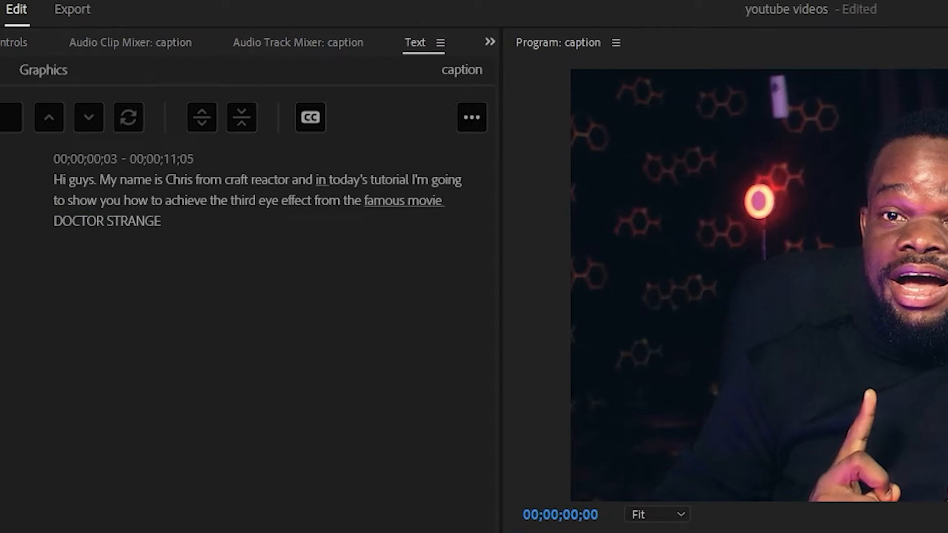
pyautogui.press('space')
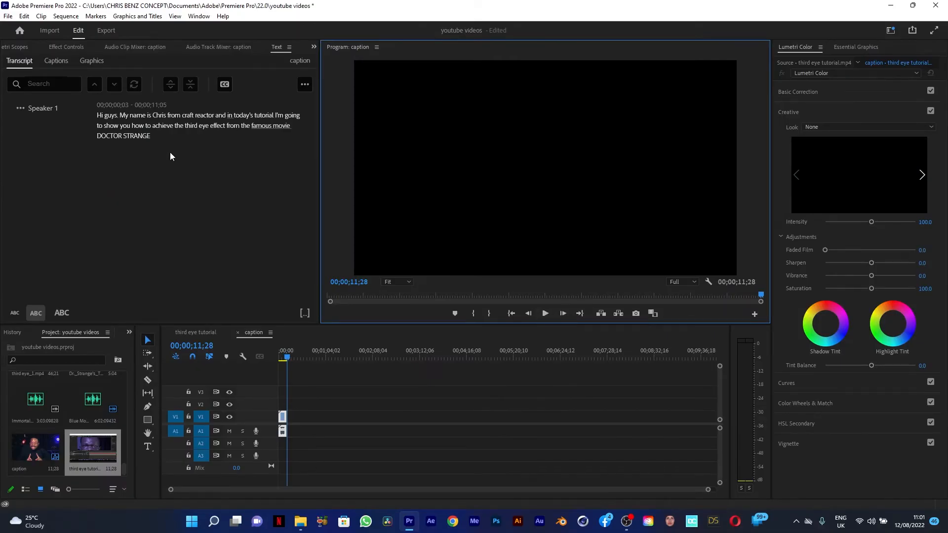
# - Create double-line captions from the sequence transcript using the Subtitle default preset, with a 42-character maximum length and a 3-second minimum duration
pyautogui.click(224, 84)
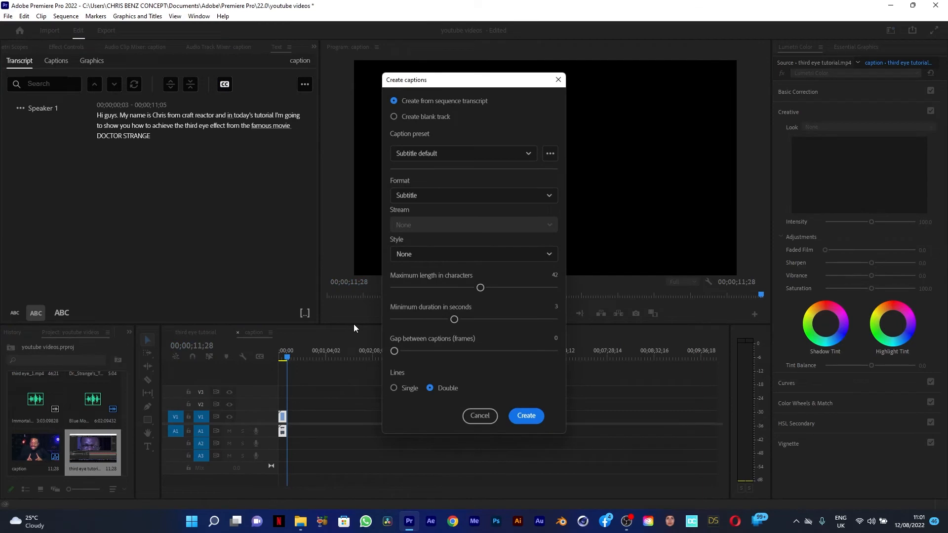
pyautogui.moveTo(448, 77); pyautogui.dragTo(454, 67)
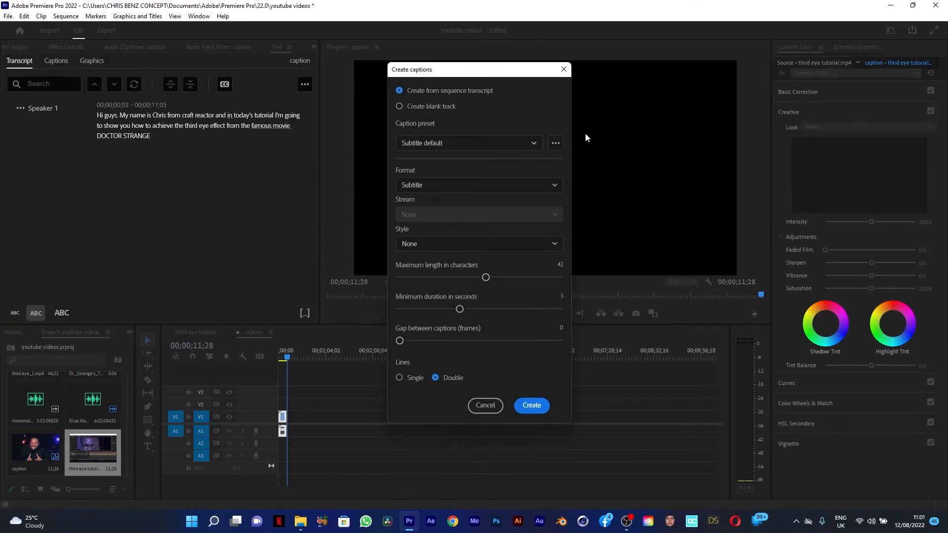
pyautogui.click(538, 405)
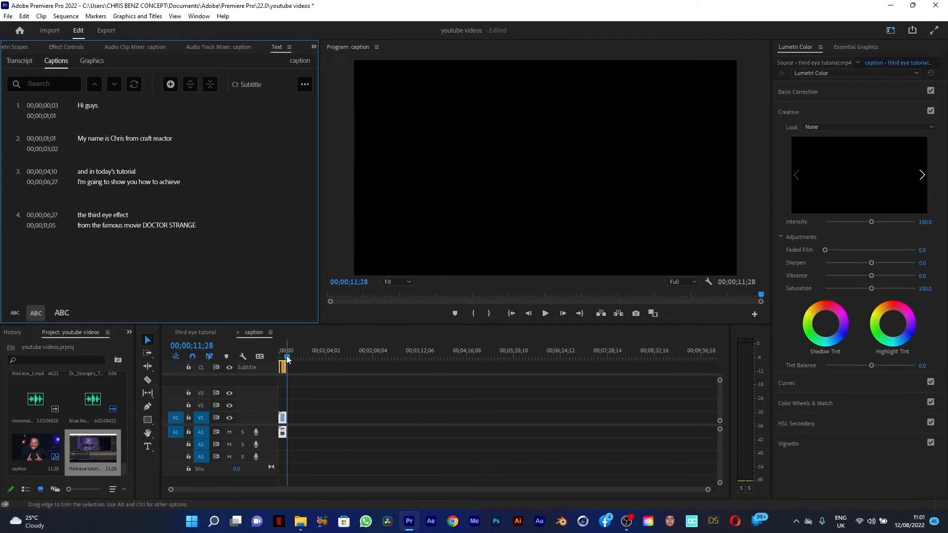
# - Return the playhead to the start of the sequence and play it to review the captions over the video
pyautogui.moveTo(287, 354); pyautogui.dragTo(265, 360)
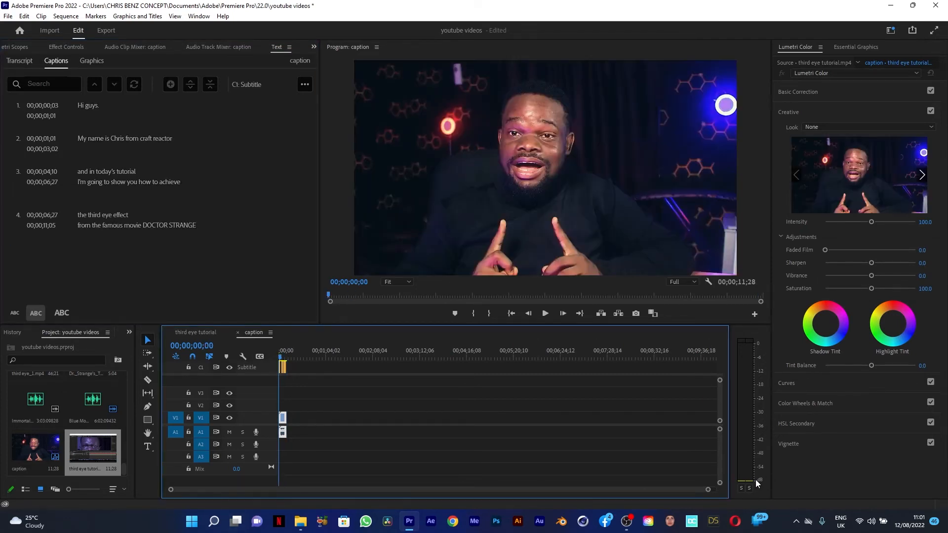
pyautogui.moveTo(709, 492); pyautogui.dragTo(524, 519)
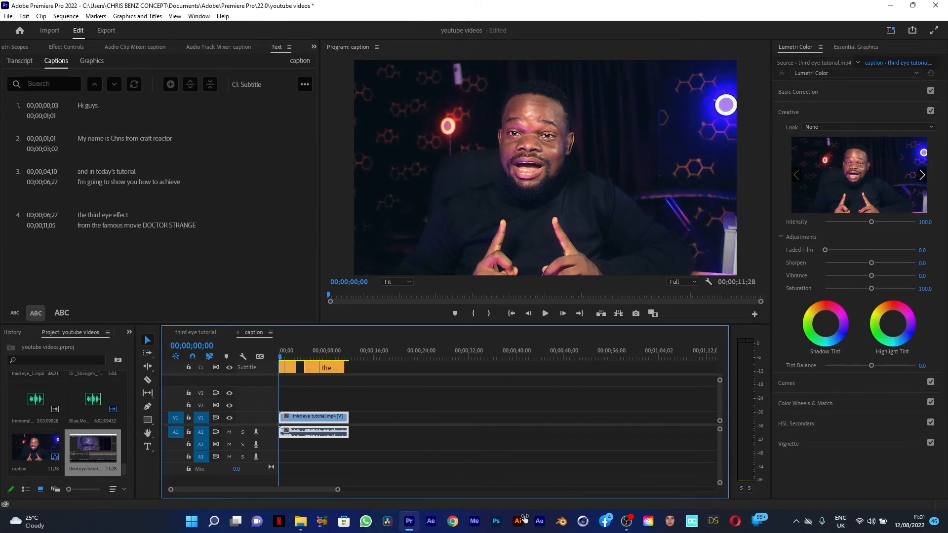
pyautogui.click(339, 372)
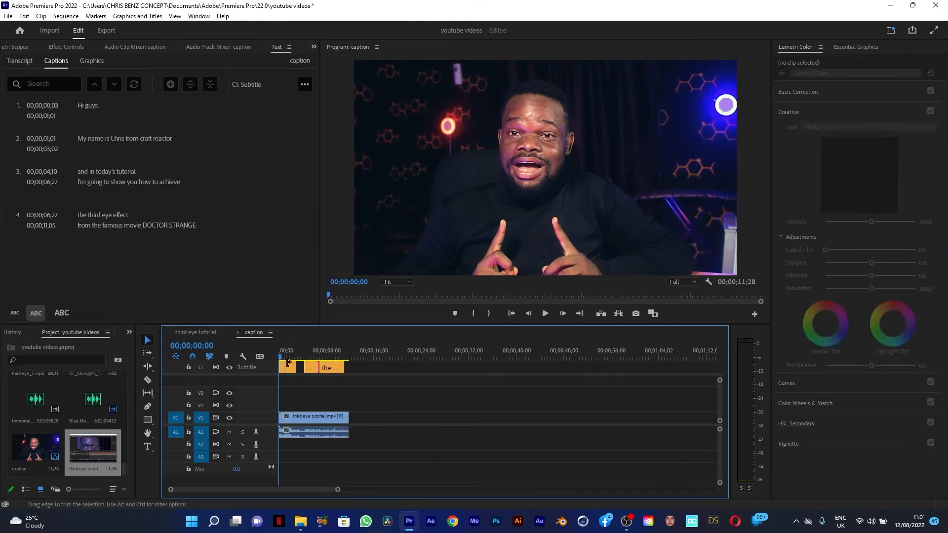
pyautogui.click(543, 313)
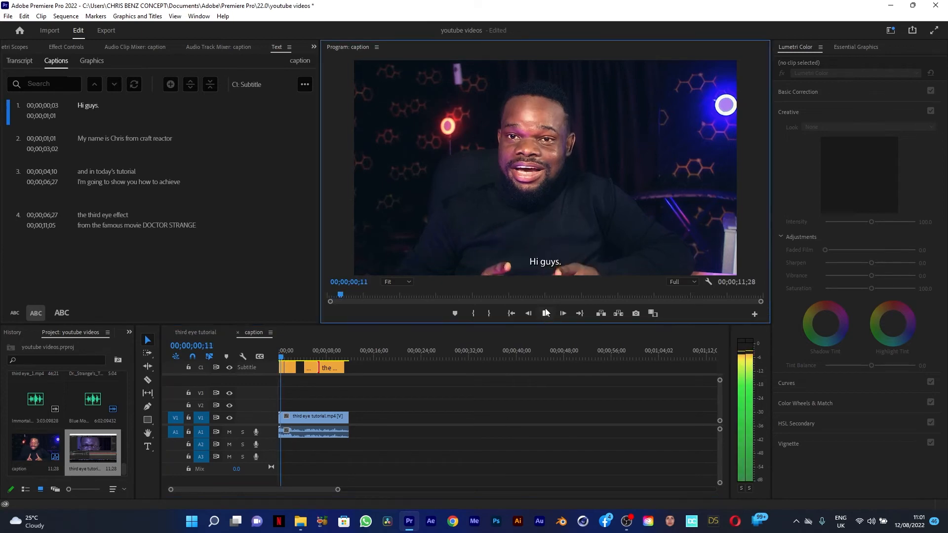